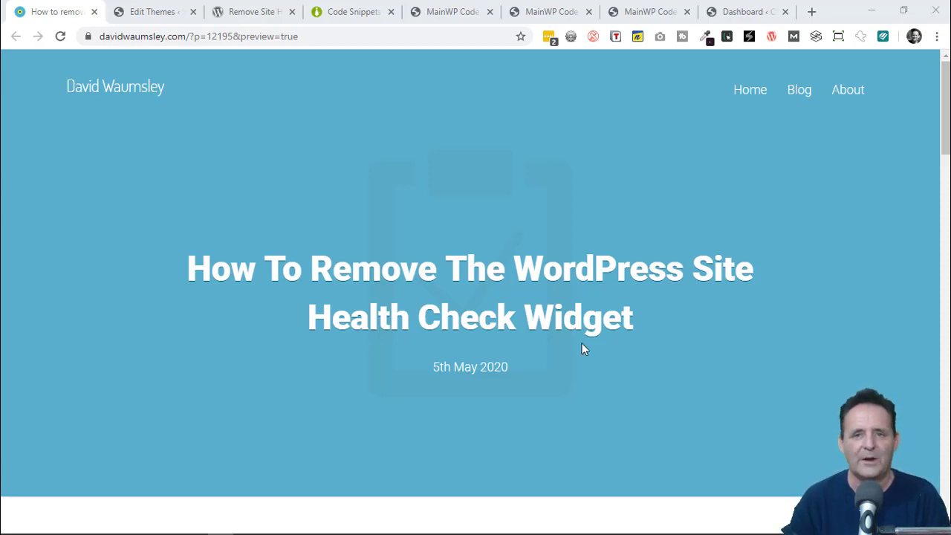
# Step: Open the child site's WordPress dashboard and examine the Site Health Status widget
pyautogui.click(725, 9)
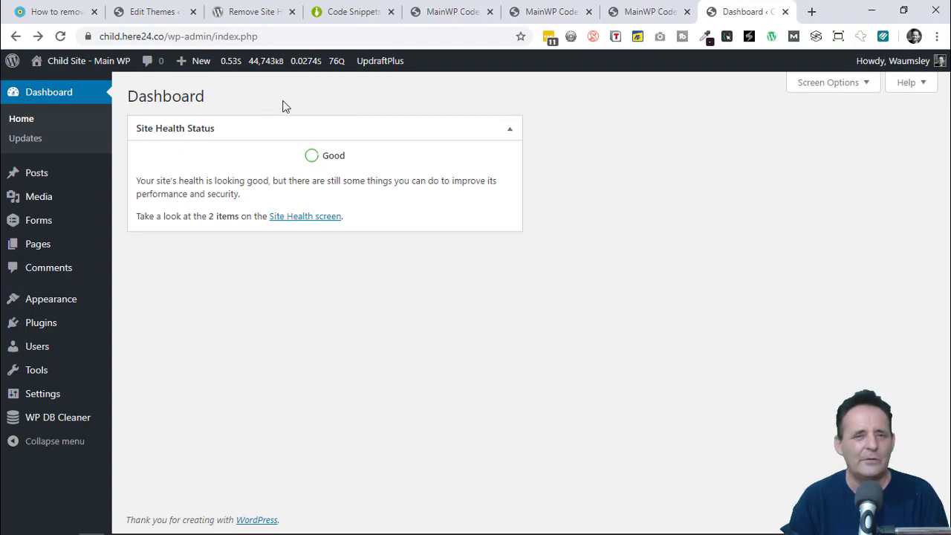
pyautogui.moveTo(96, 324)
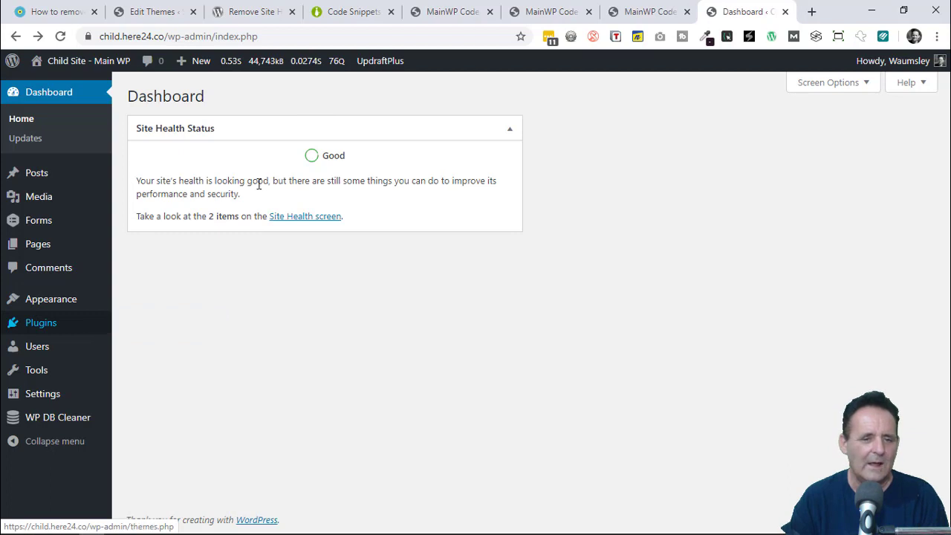
pyautogui.moveTo(43, 374)
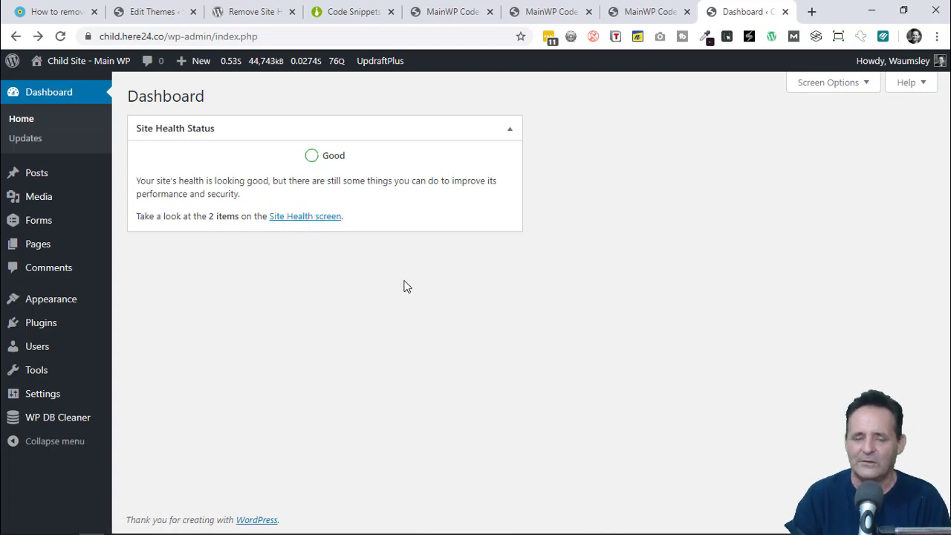
# Step: Copy the full site health widget removal snippet from the article's "Manually Add A Code Snippet" section
pyautogui.click(61, 12)
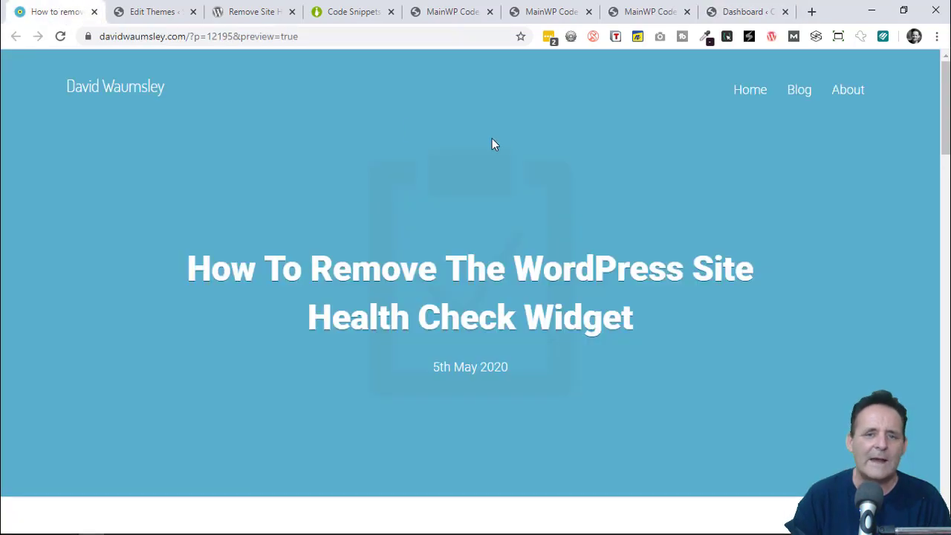
pyautogui.moveTo(946, 102); pyautogui.dragTo(938, 202)
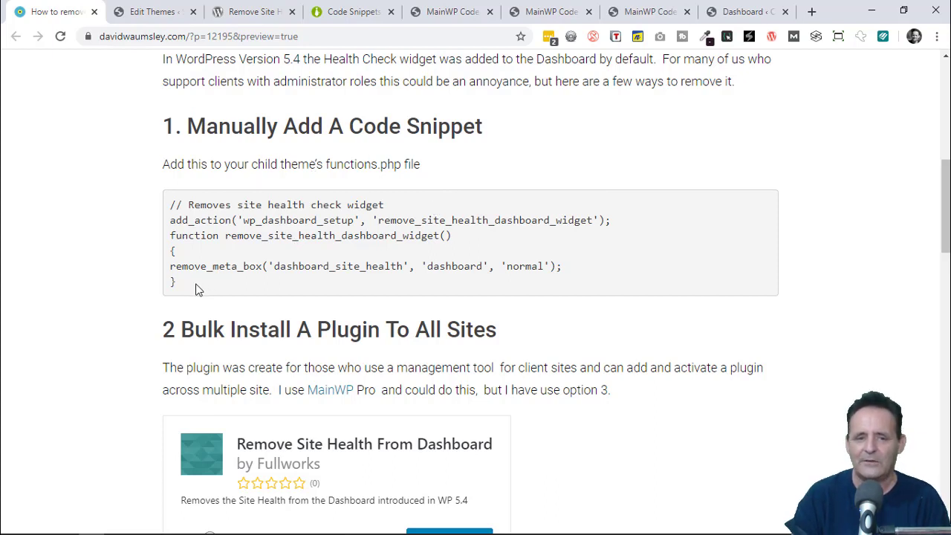
pyautogui.moveTo(197, 290); pyautogui.dragTo(165, 204)
pyautogui.hotkey('ctrl', 'c')
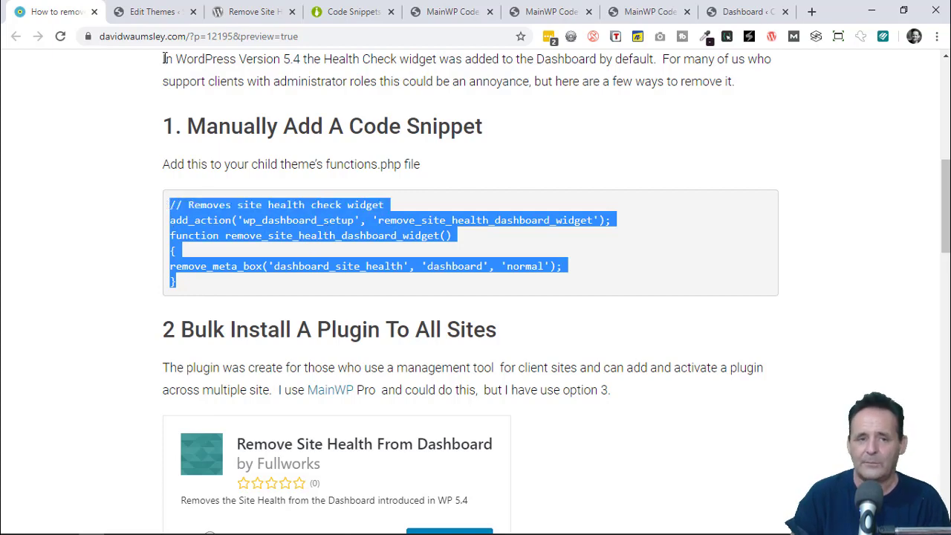
# Step: Review the site health widget removal code in the child theme's functions.php on the starter site
pyautogui.click(146, 13)
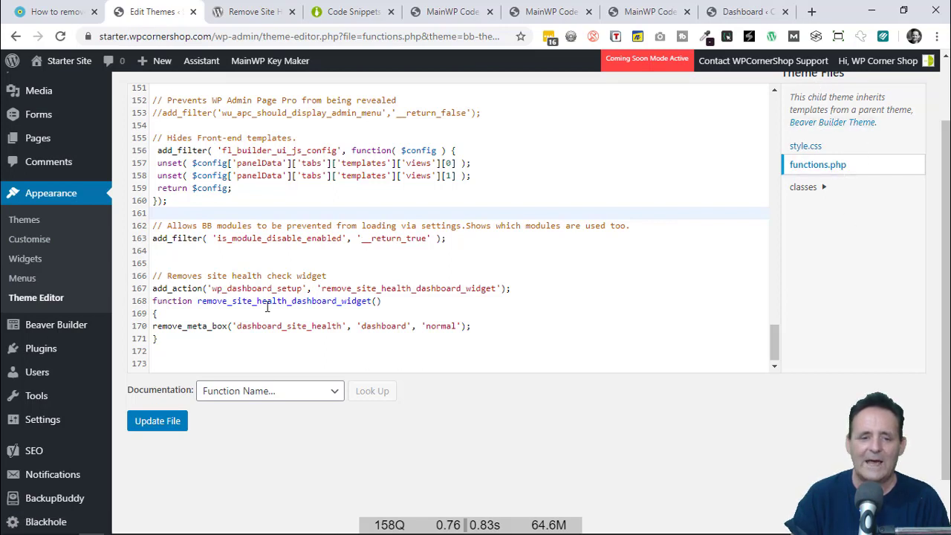
pyautogui.click(152, 423)
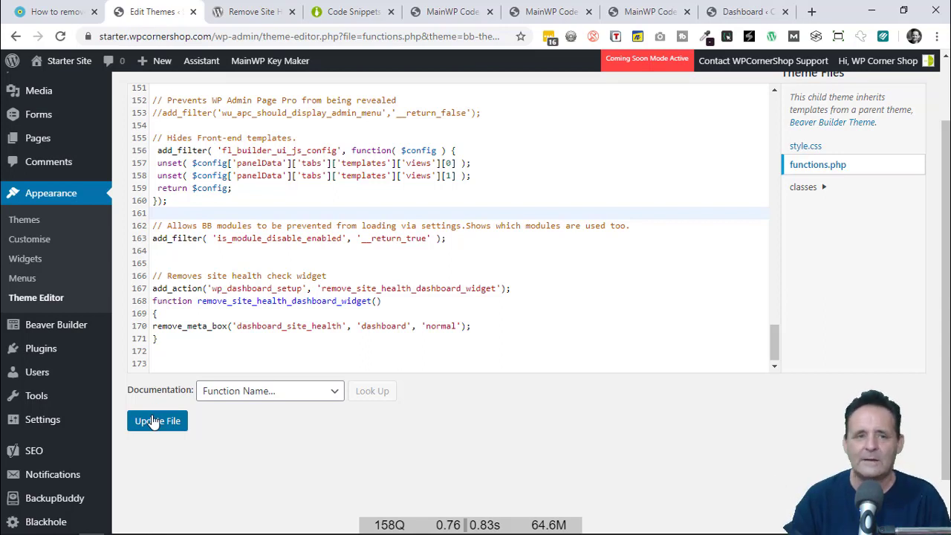
# Step: Examine the article's bulk plugin option and the Remove Site Health From Dashboard plugin page on WordPress.org, including its code sample
pyautogui.click(54, 11)
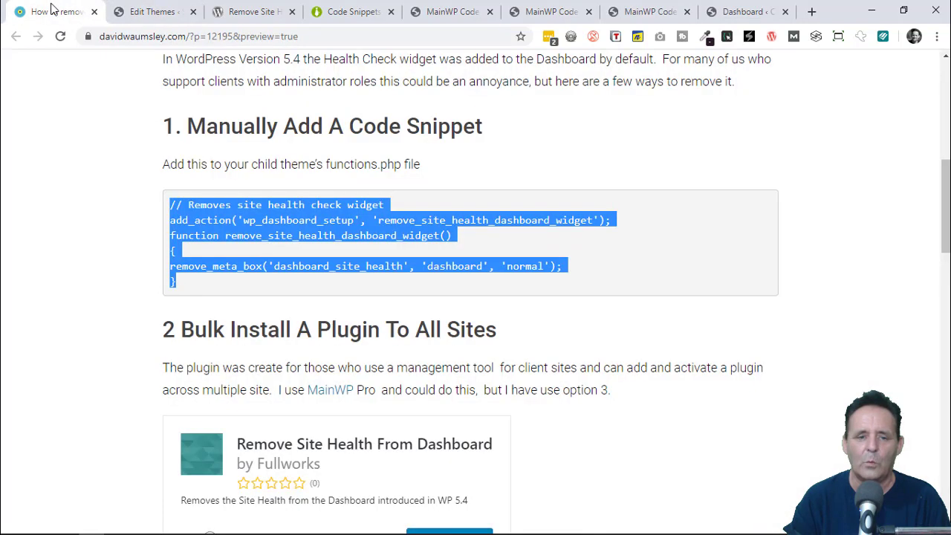
pyautogui.doubleClick(54, 236)
pyautogui.scroll(-1, 113, 291)
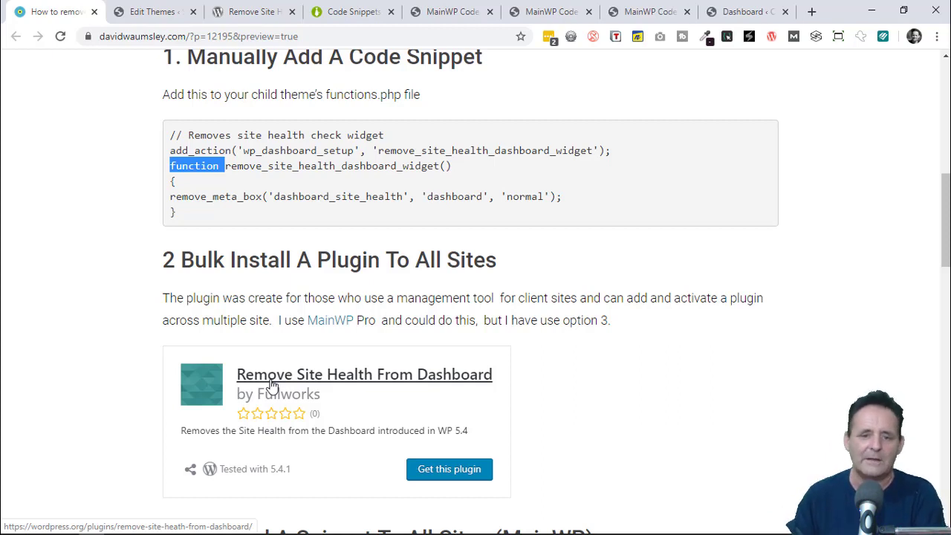
pyautogui.click(239, 12)
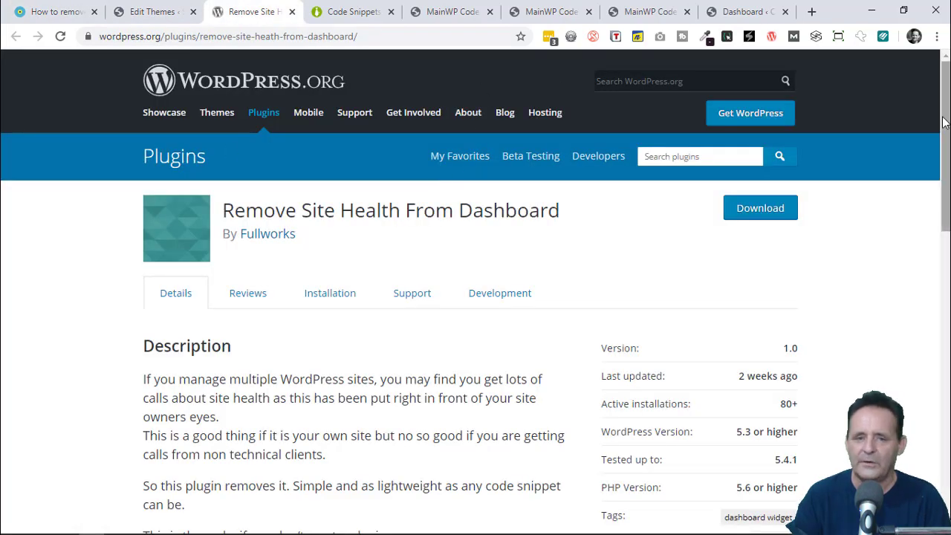
pyautogui.moveTo(947, 124); pyautogui.dragTo(948, 288)
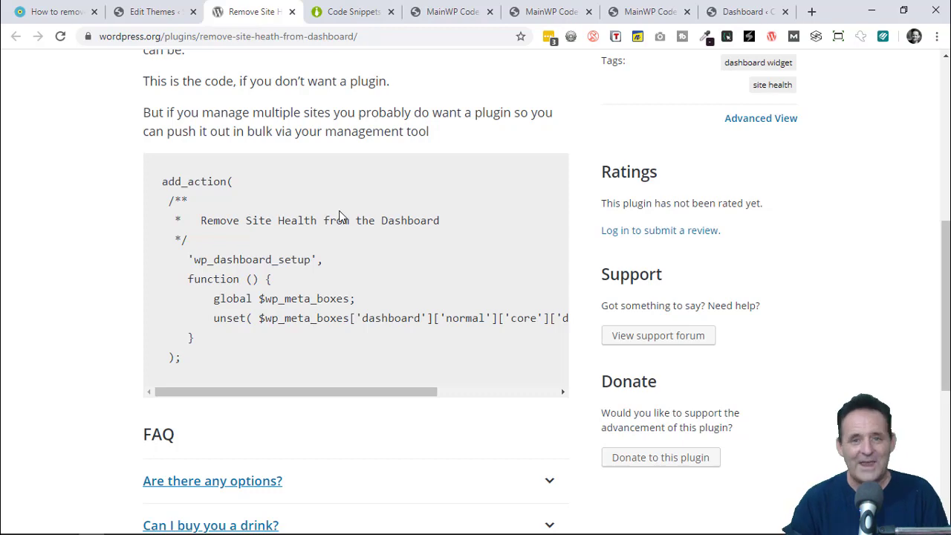
# Step: Examine the article's MainWP section and the Code Snippets extension page on mainwp.com
pyautogui.click(57, 9)
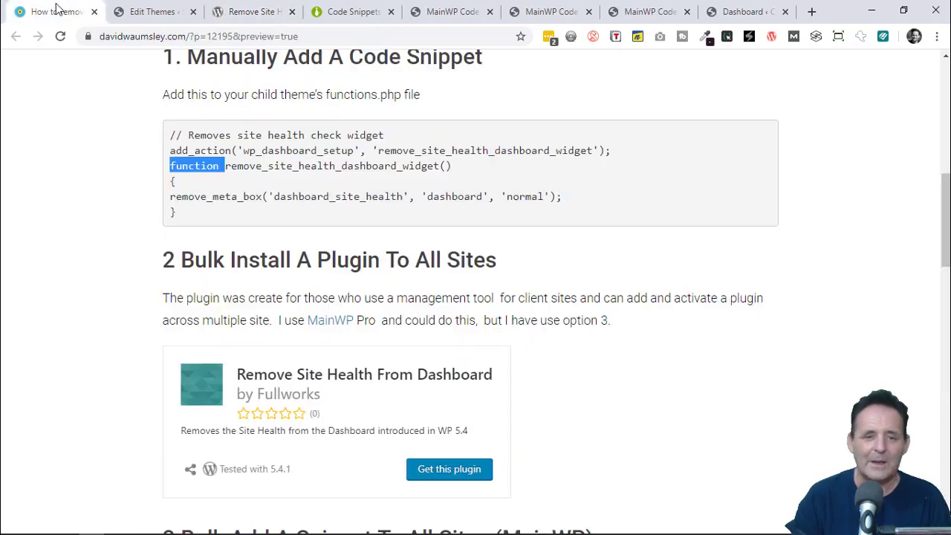
pyautogui.scroll(-5, 567, 301)
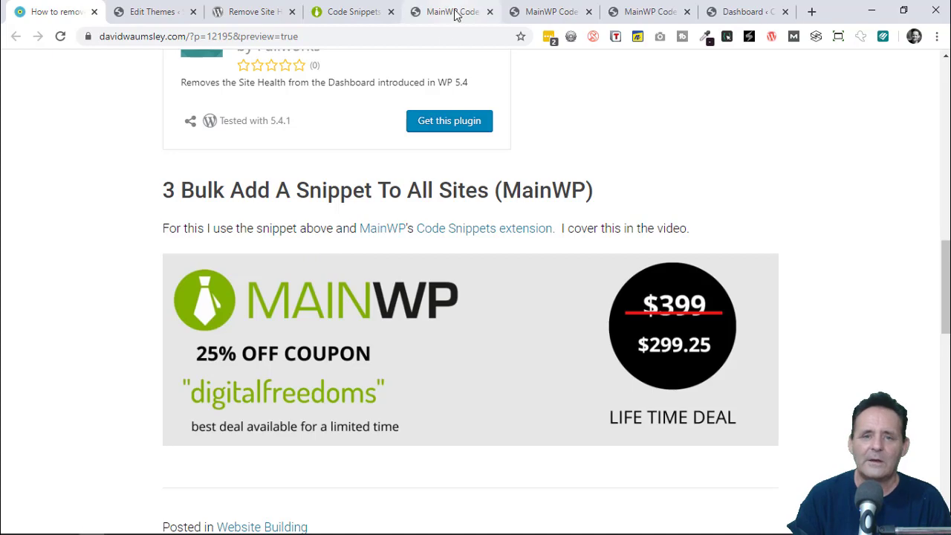
pyautogui.click(356, 14)
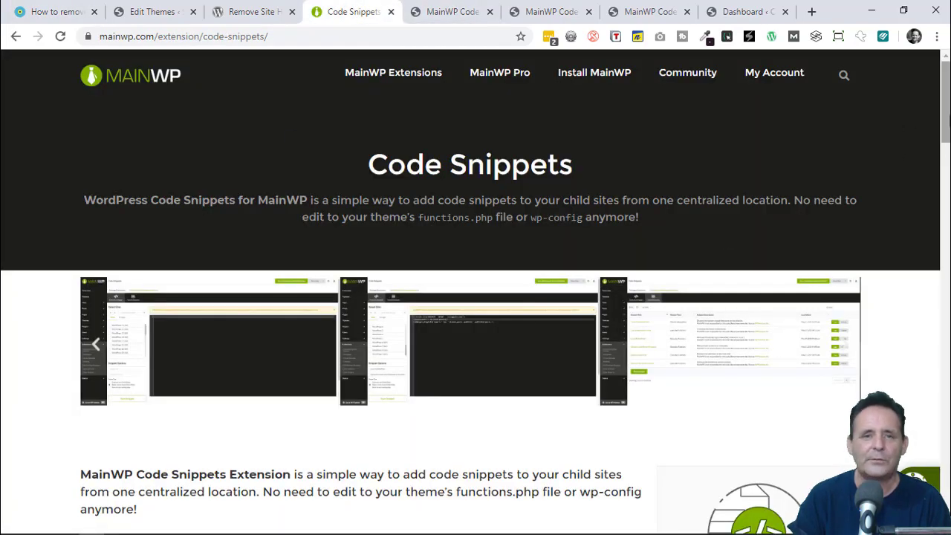
pyautogui.scroll(-5, 938, 119)
pyautogui.scroll(-9, 475, 298)
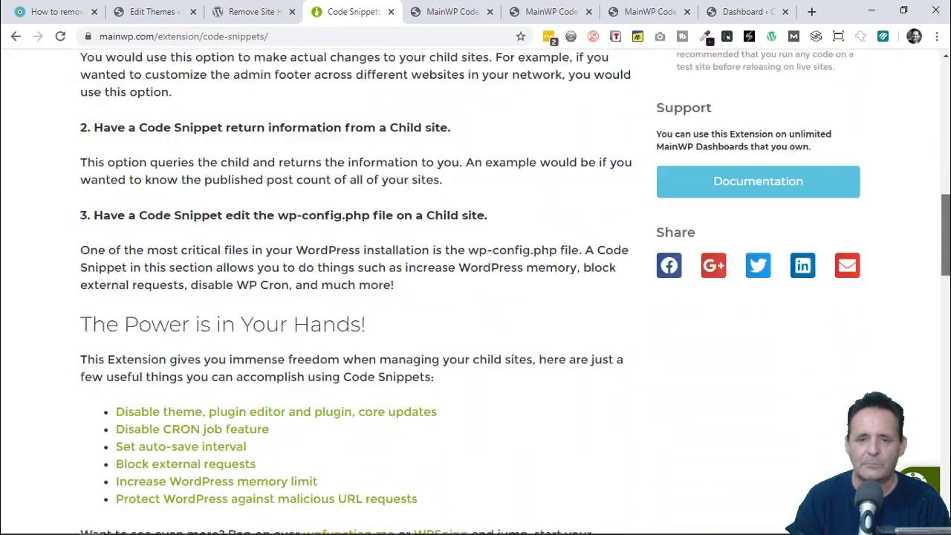
pyautogui.scroll(-6, 909, 152)
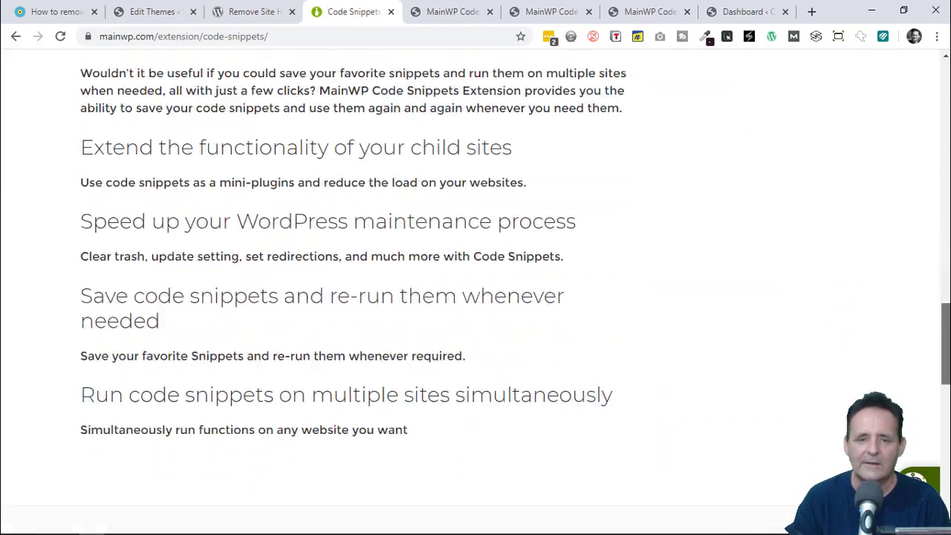
pyautogui.scroll(15, 908, 152)
pyautogui.scroll(5, 909, 152)
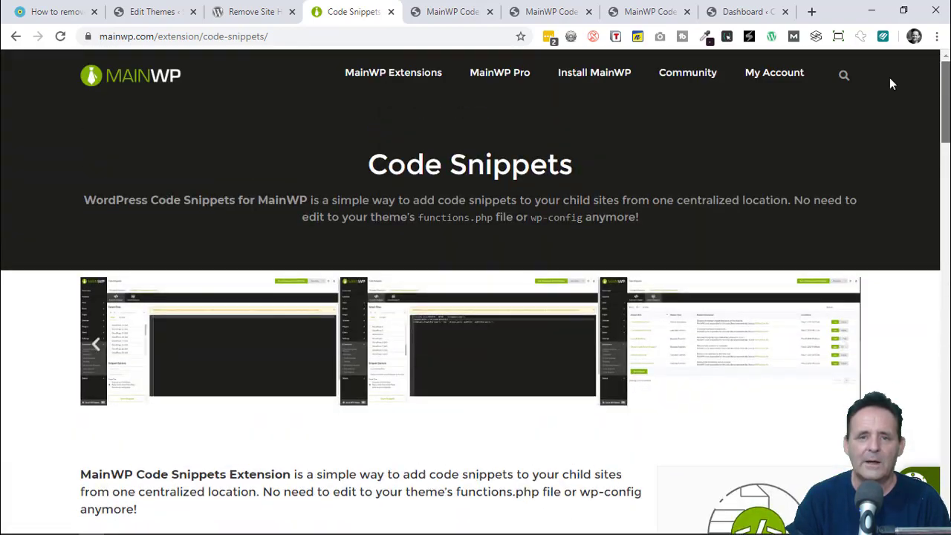
# Step: Paste the copied removal code into a blank MainWP code snippet and set its type to Execute on Child Sites
pyautogui.click(451, 15)
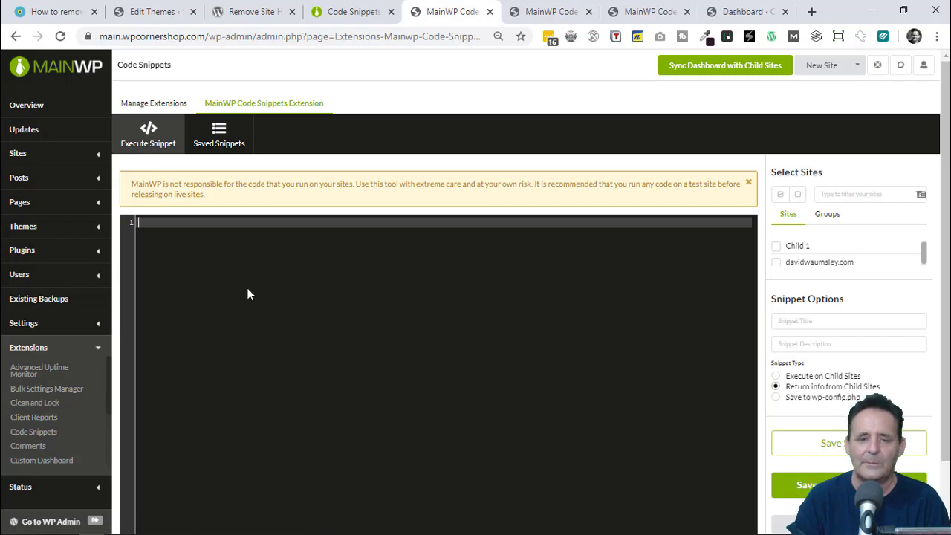
pyautogui.scroll(-1, 282, 305)
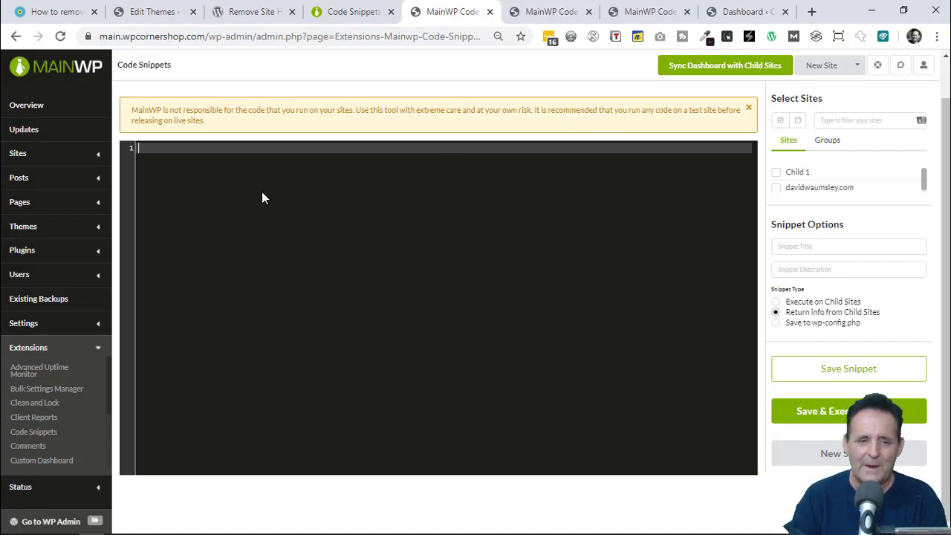
pyautogui.hotkey('ctrl', 'v')
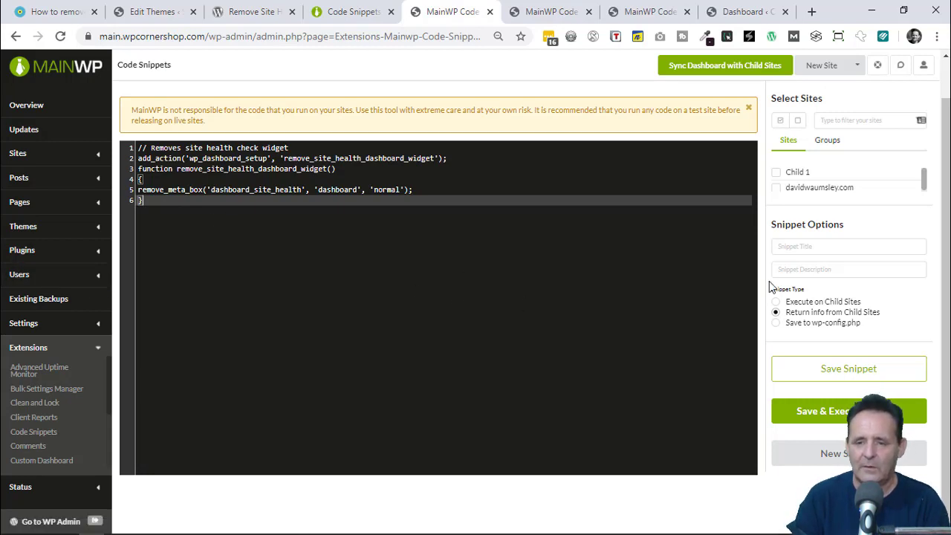
pyautogui.click(777, 310)
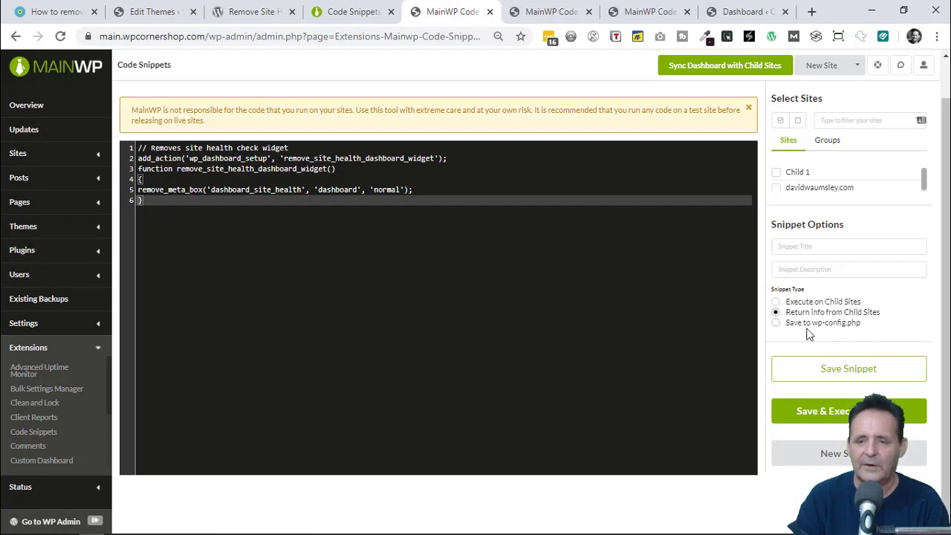
pyautogui.click(777, 302)
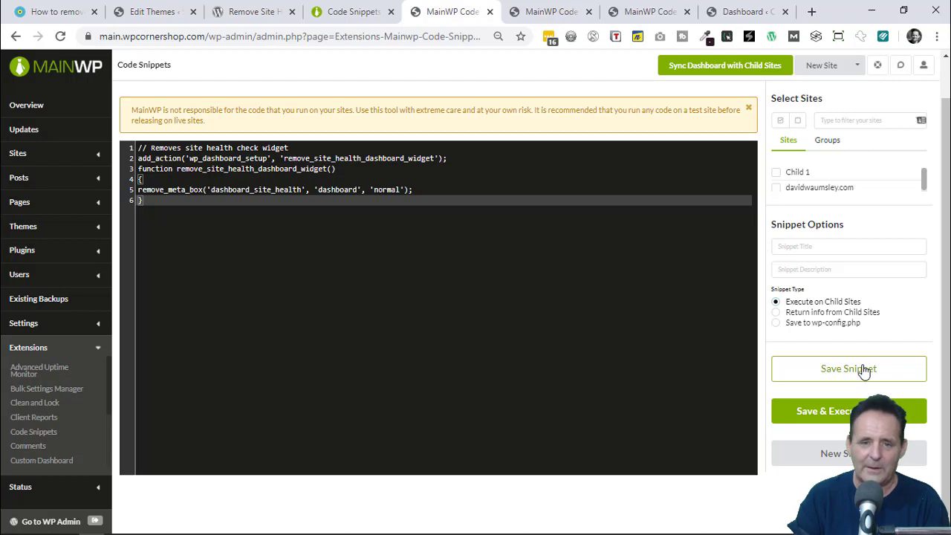
# Step: Review the saved Remove Health Check Widget snippet, its selected site and options, and the child site's current dashboard
pyautogui.click(527, 13)
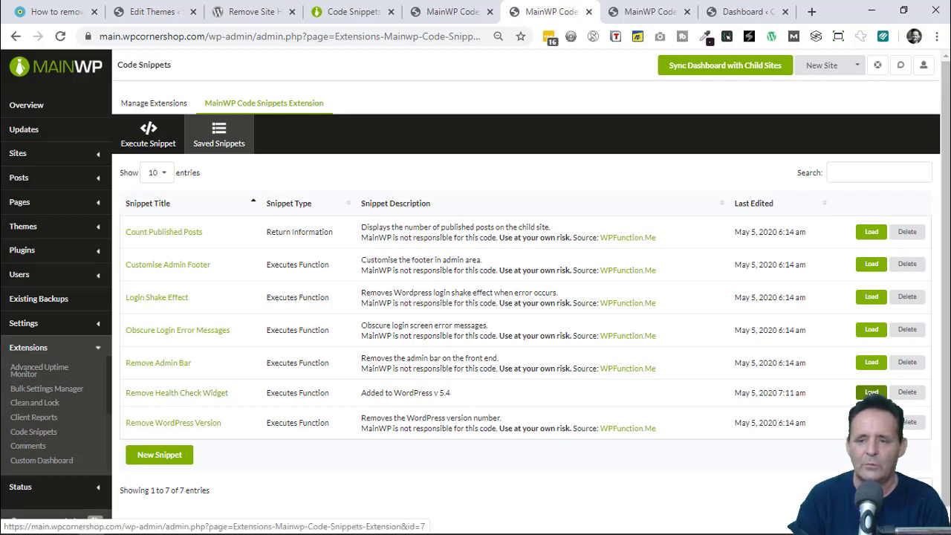
pyautogui.click(637, 9)
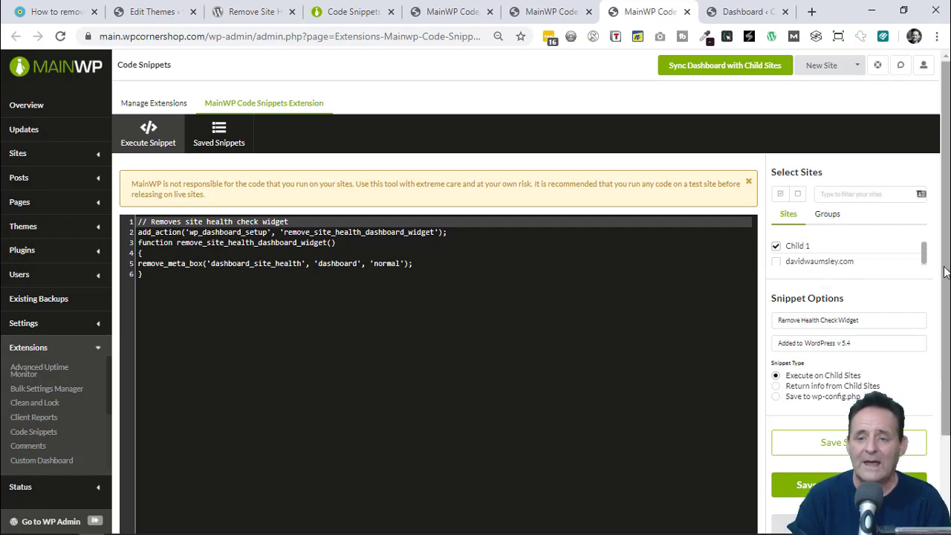
pyautogui.scroll(-2, 944, 253)
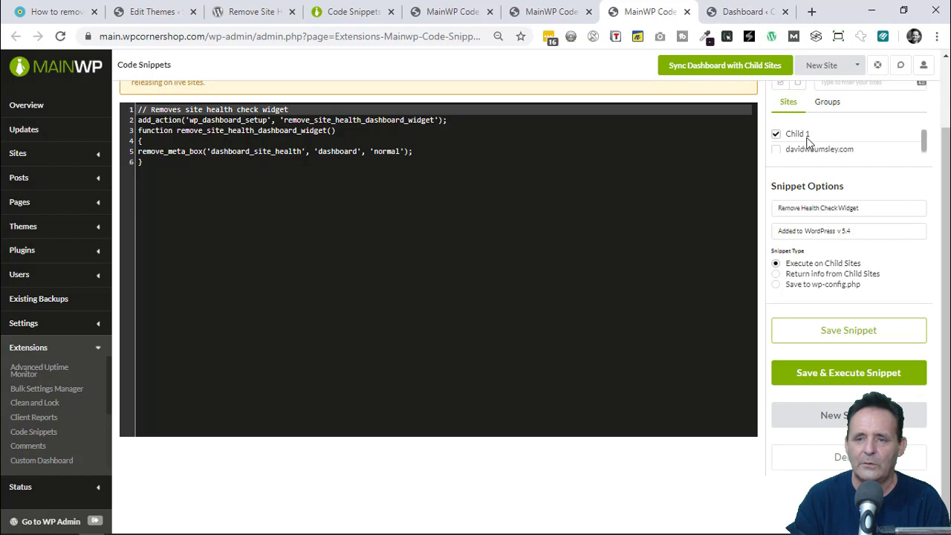
pyautogui.click(738, 12)
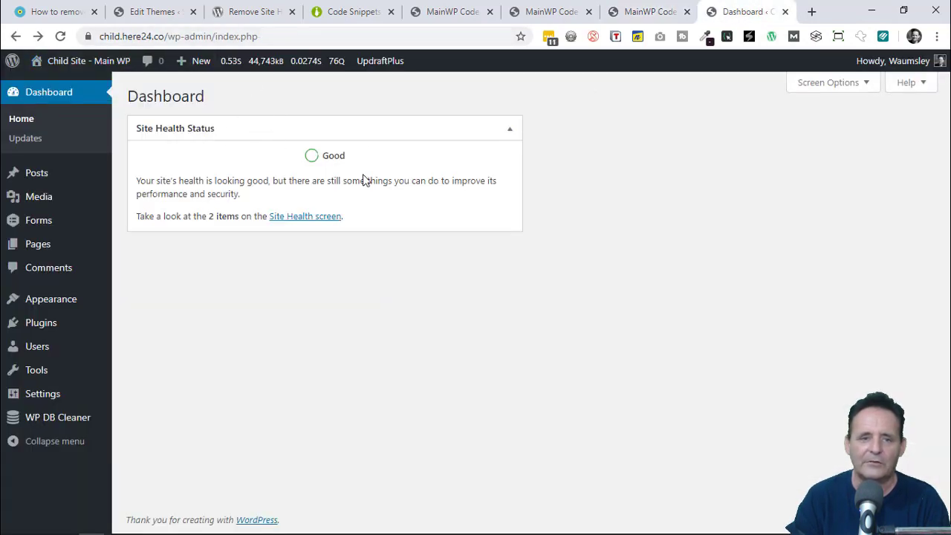
# Step: Save and execute the Remove Health Check Widget snippet on the Child 1 site, and close the progress console
pyautogui.click(643, 13)
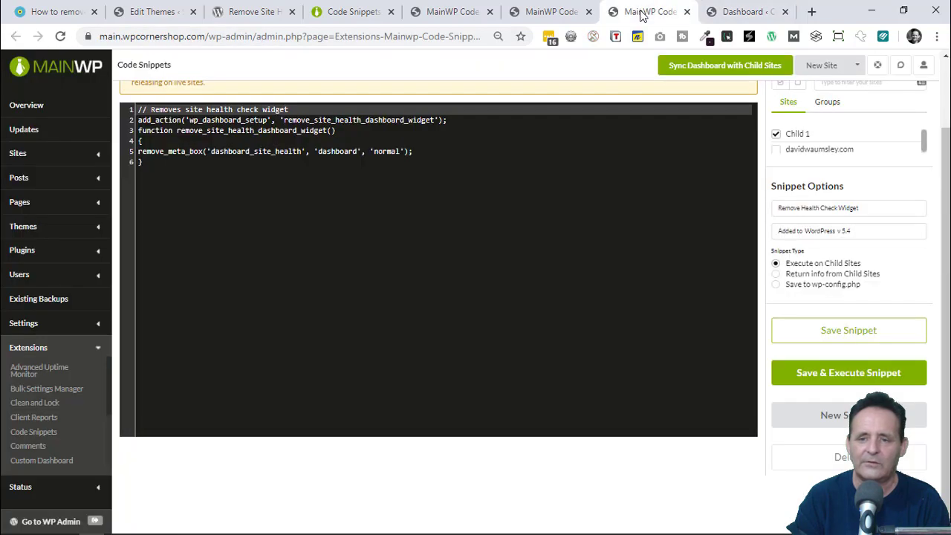
pyautogui.click(836, 376)
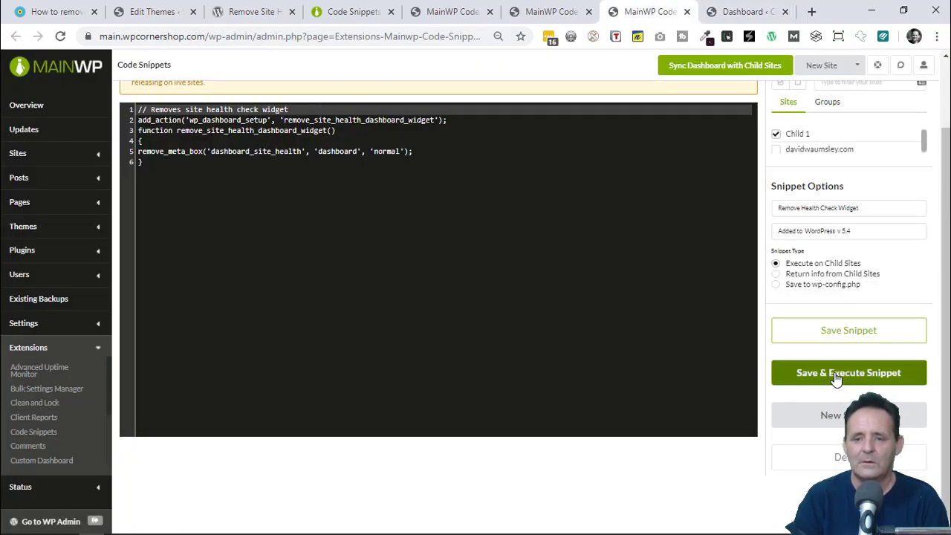
pyautogui.click(535, 114)
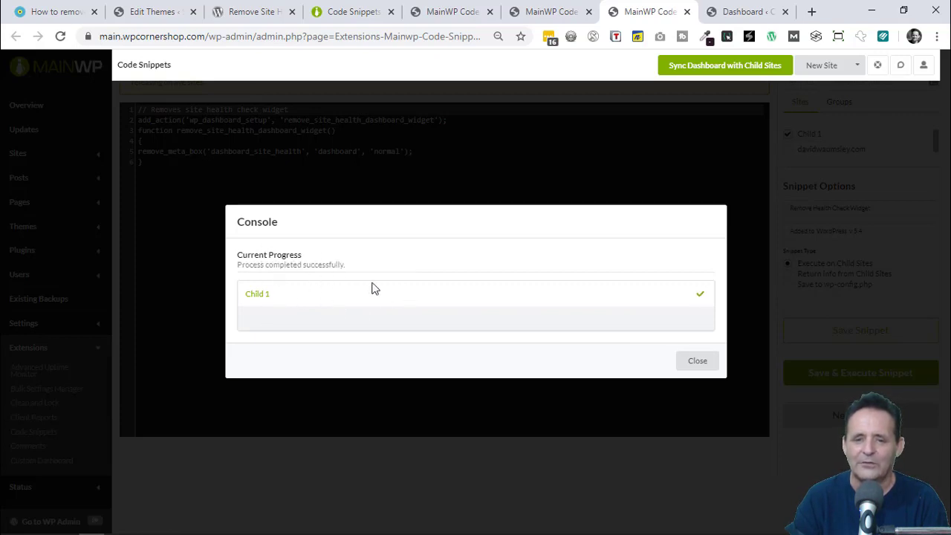
pyautogui.click(698, 363)
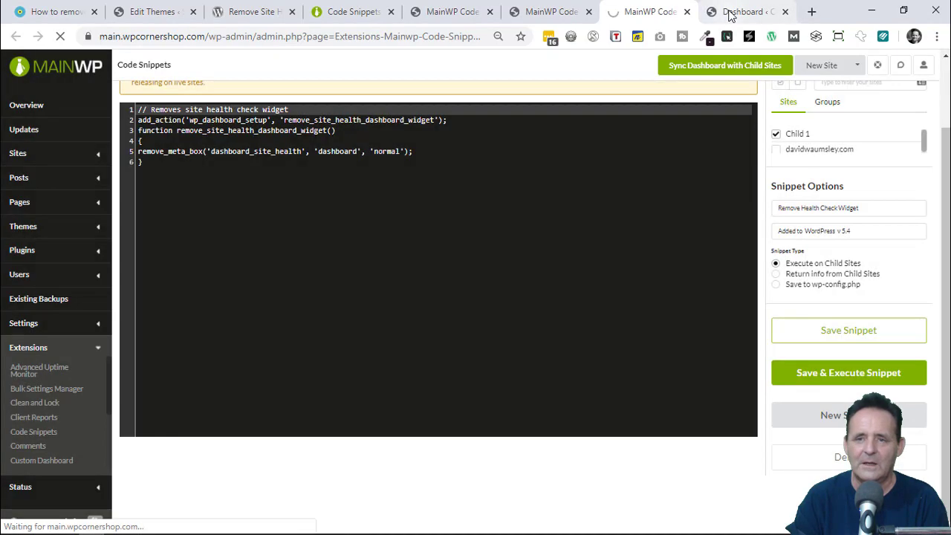
# Step: Reload the child site's WordPress dashboard to check for the Site Health Status widget
pyautogui.click(736, 14)
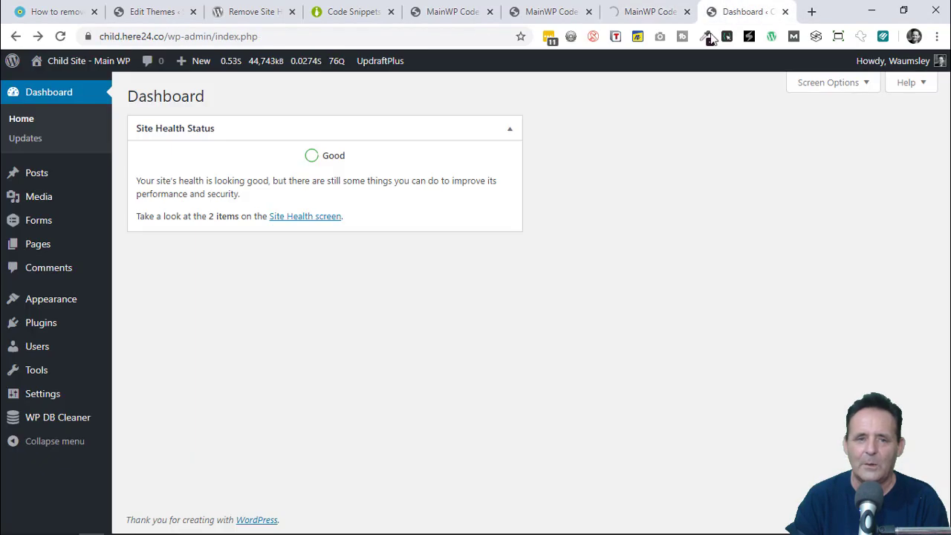
pyautogui.click(59, 36)
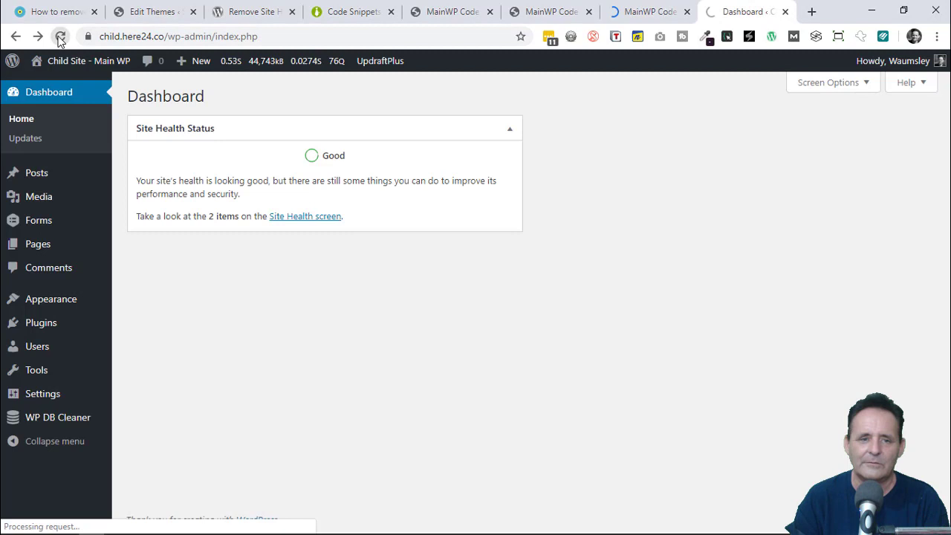